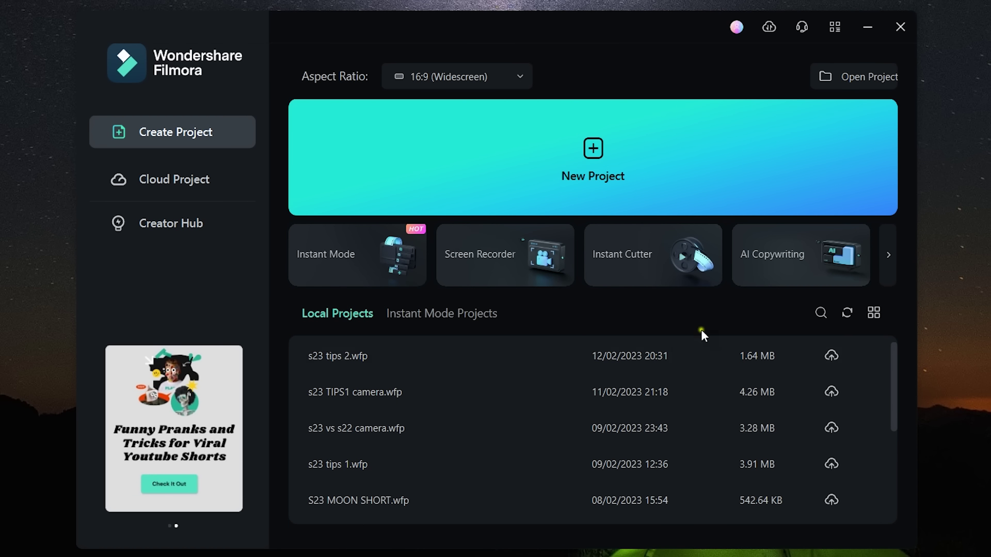
# - Bring Auto Reframe into view among Filmora's quick-start tools on the Create Project screen
pyautogui.click(883, 264)
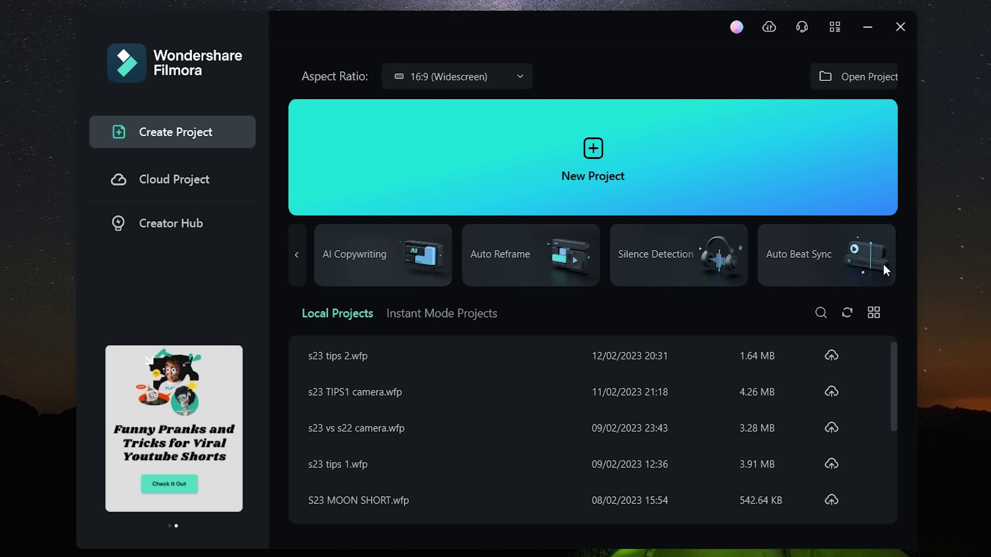
# - Load walking beach-1.mp4 into Auto Reframe at 9:16 and check the Motion Speed options
pyautogui.click(523, 262)
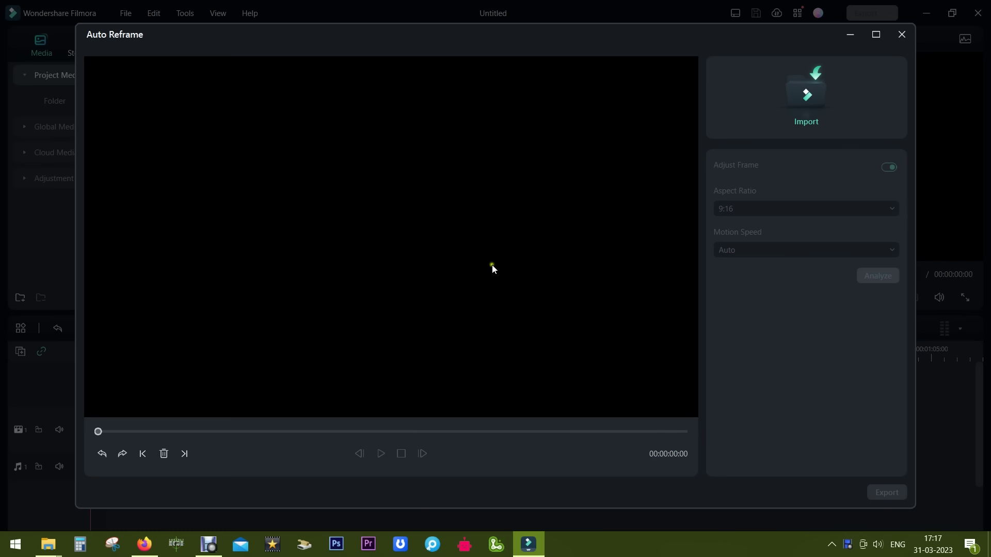
pyautogui.click(800, 95)
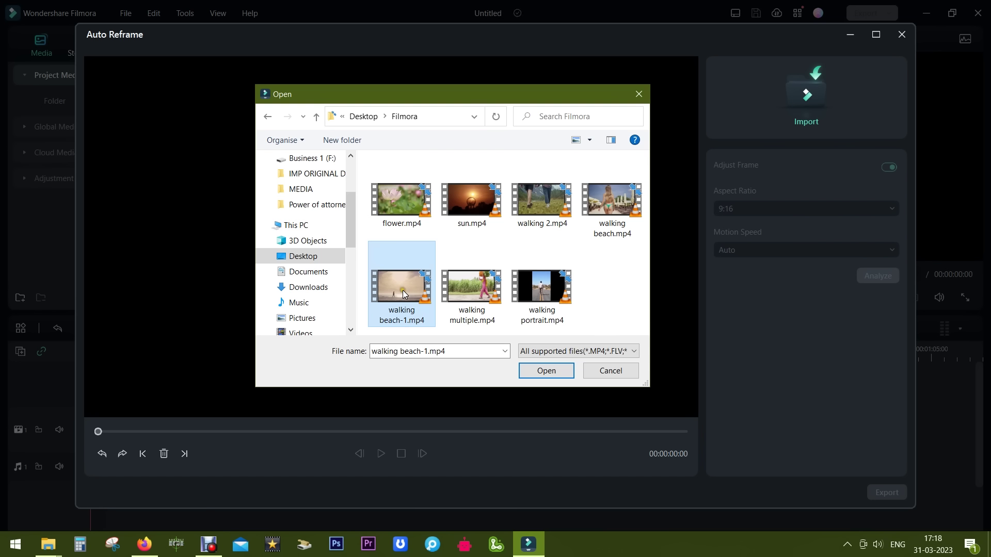
pyautogui.click(556, 372)
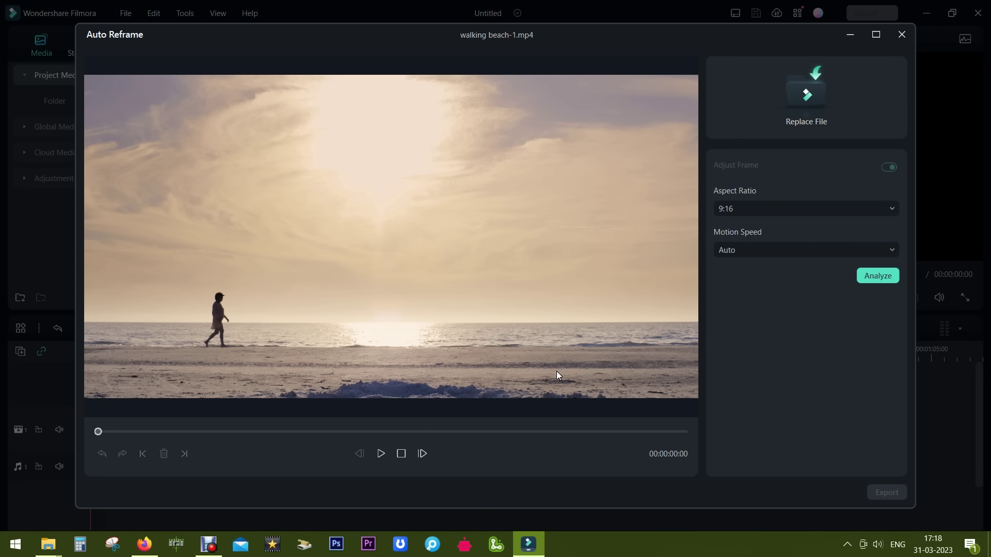
pyautogui.click(772, 251)
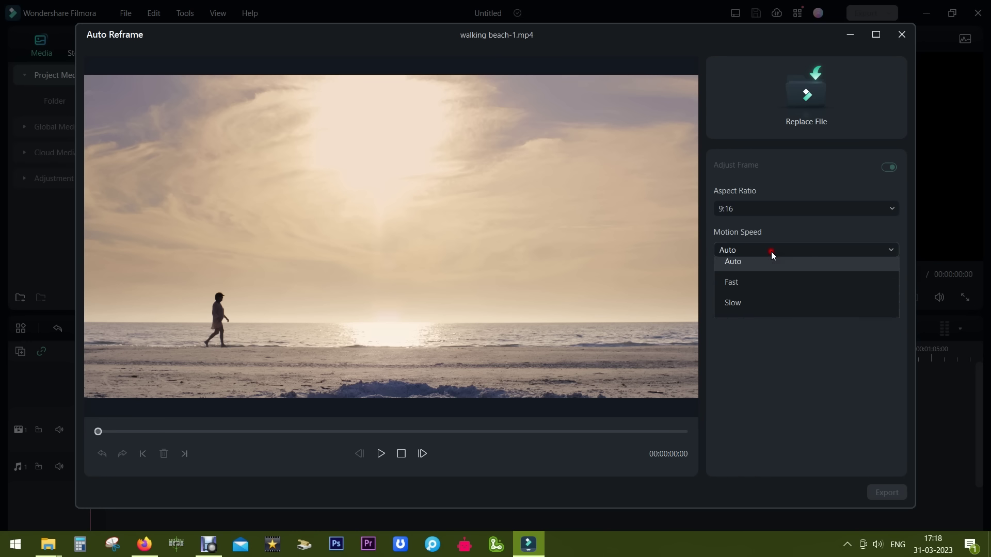
# - Leave motion speed on Auto and analyse walking beach-1.mp4 into a 9:16 vertical crop
pyautogui.click(772, 252)
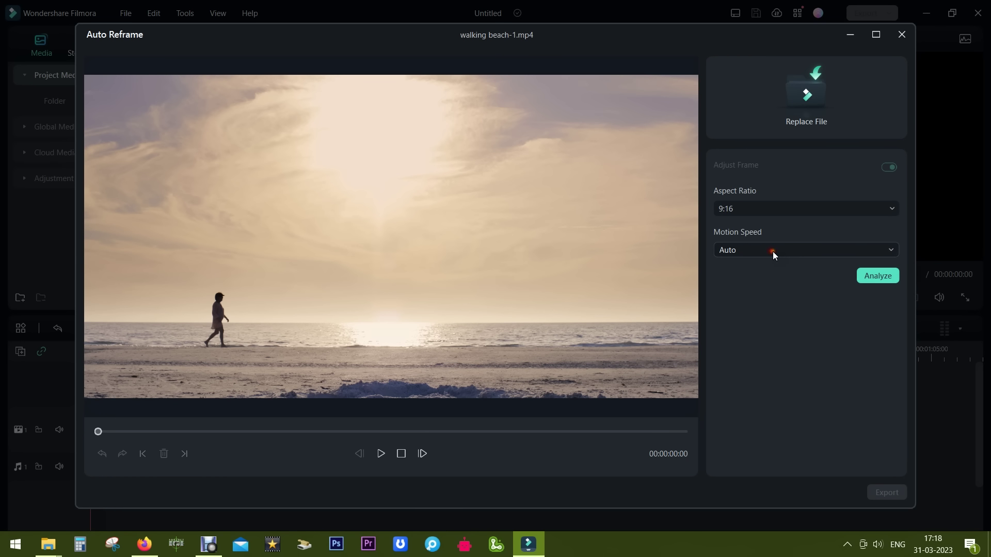
pyautogui.click(868, 278)
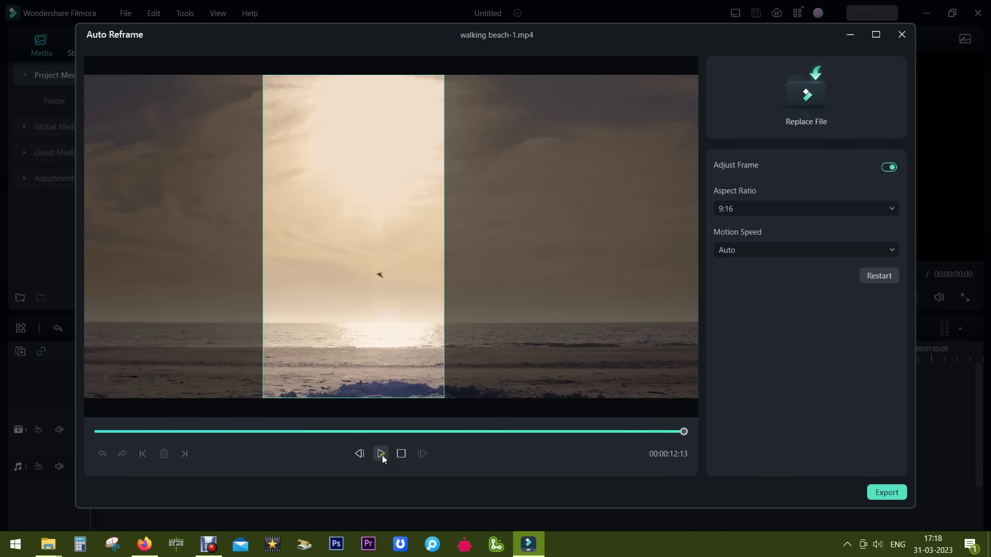
pyautogui.click(776, 209)
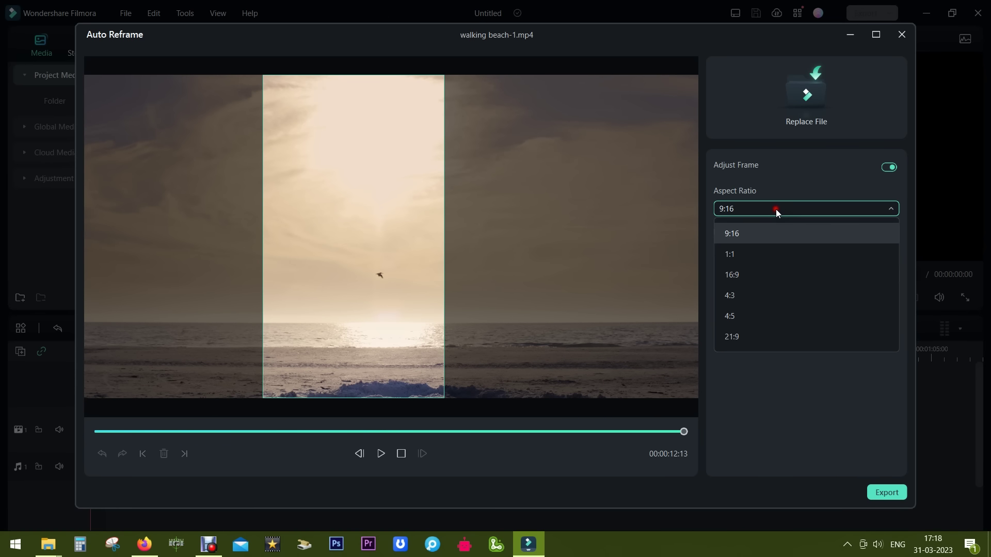
# - Re-analyse the beach clip at 1:1 with Fast motion speed and preview only the square crop
pyautogui.click(747, 253)
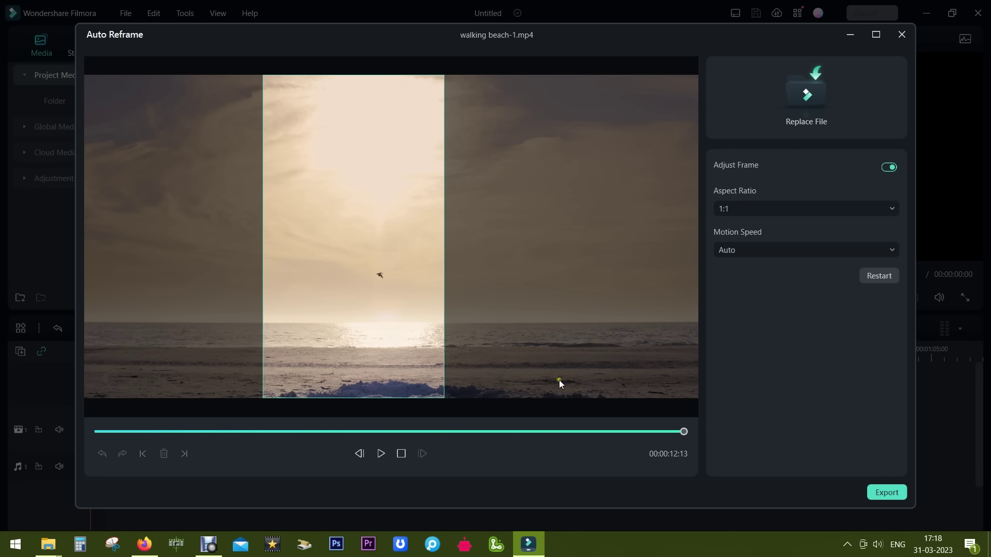
pyautogui.moveTo(683, 436); pyautogui.dragTo(79, 436)
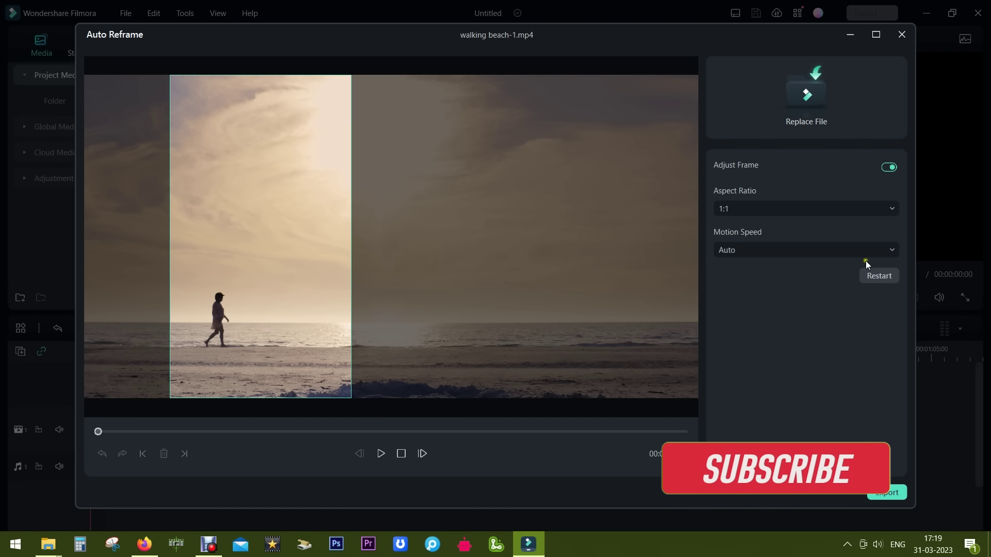
pyautogui.click(842, 249)
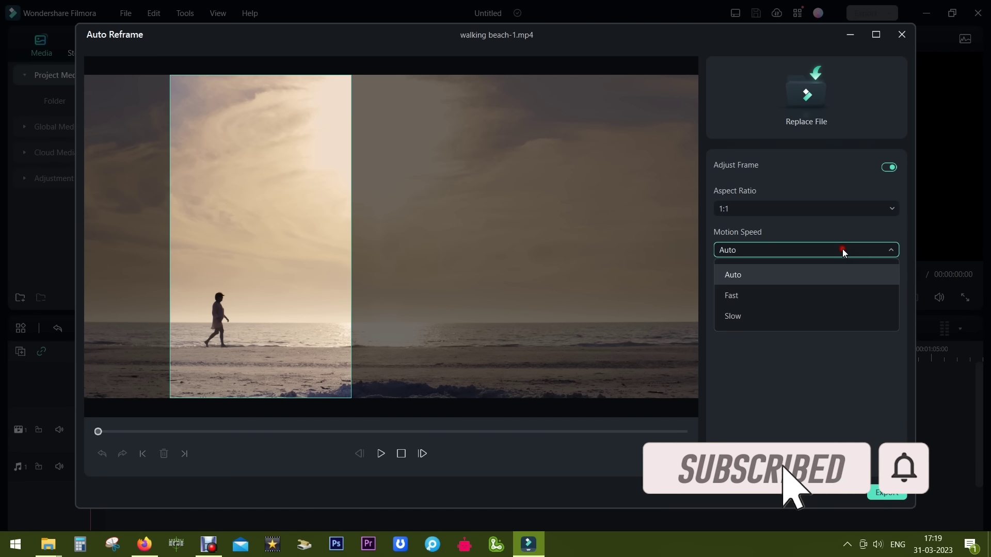
pyautogui.click(746, 298)
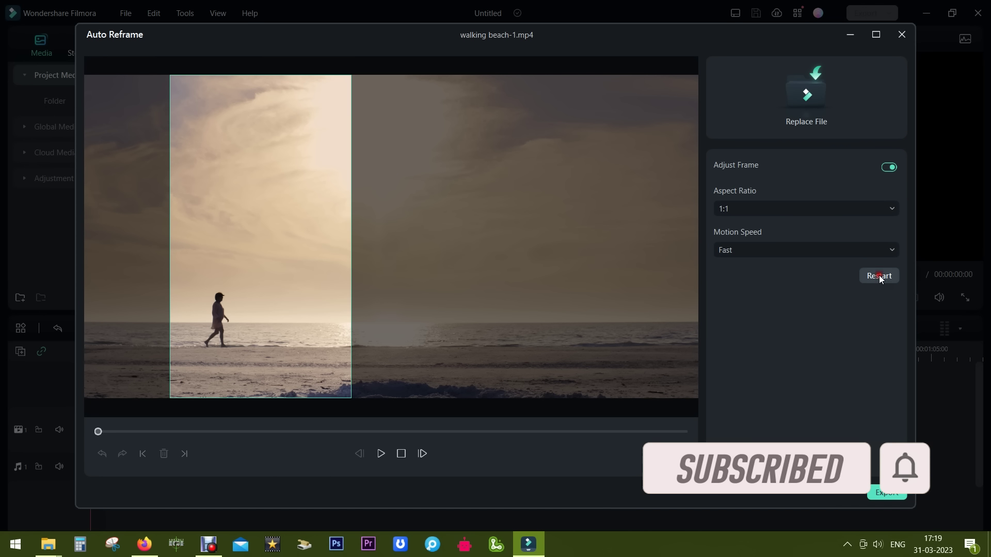
pyautogui.click(880, 277)
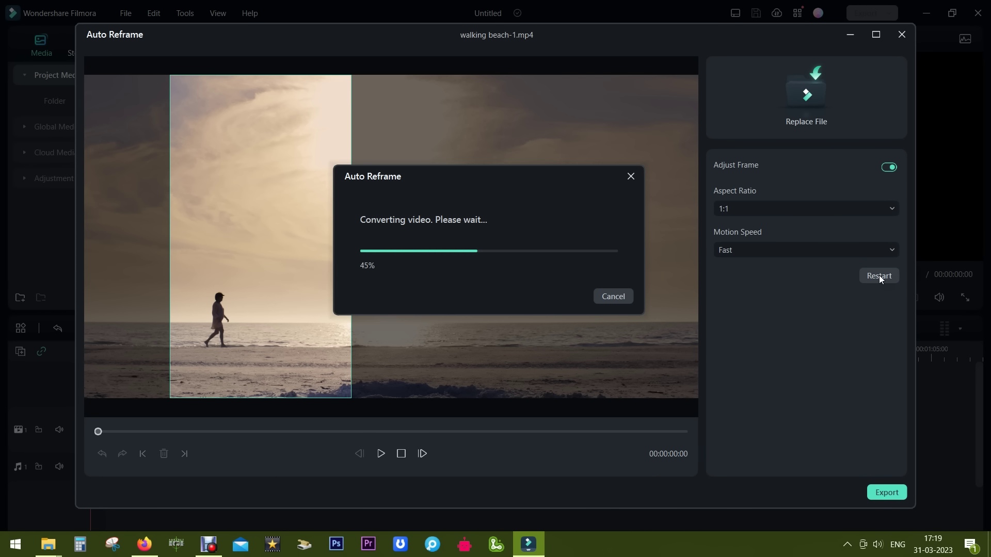
pyautogui.click(889, 168)
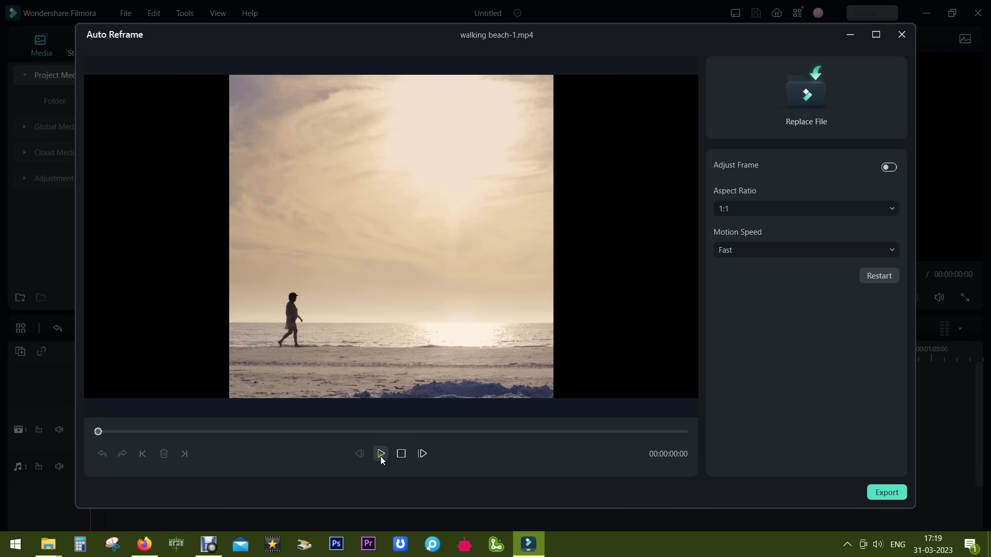
pyautogui.click(381, 458)
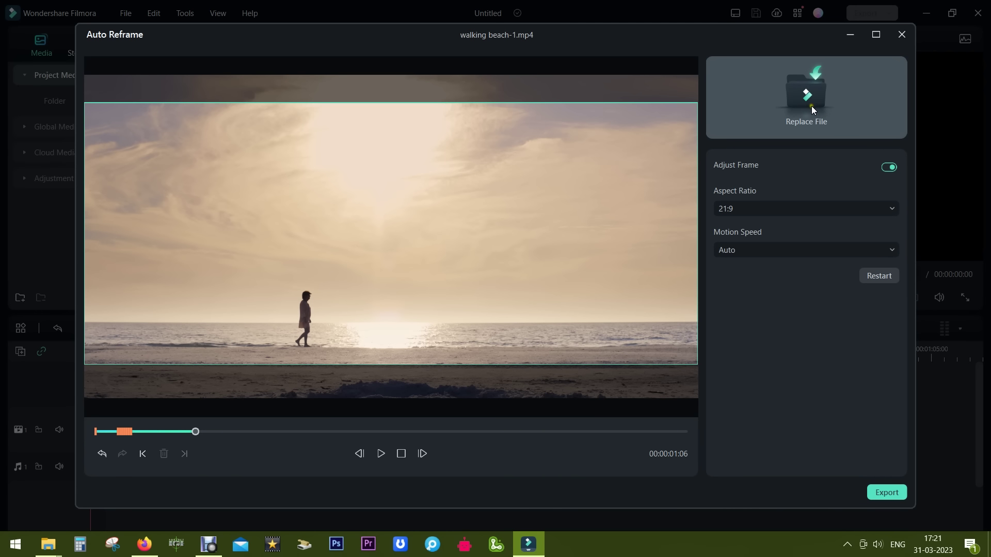
# - Replace the current clip with walking beach.mp4
pyautogui.click(812, 106)
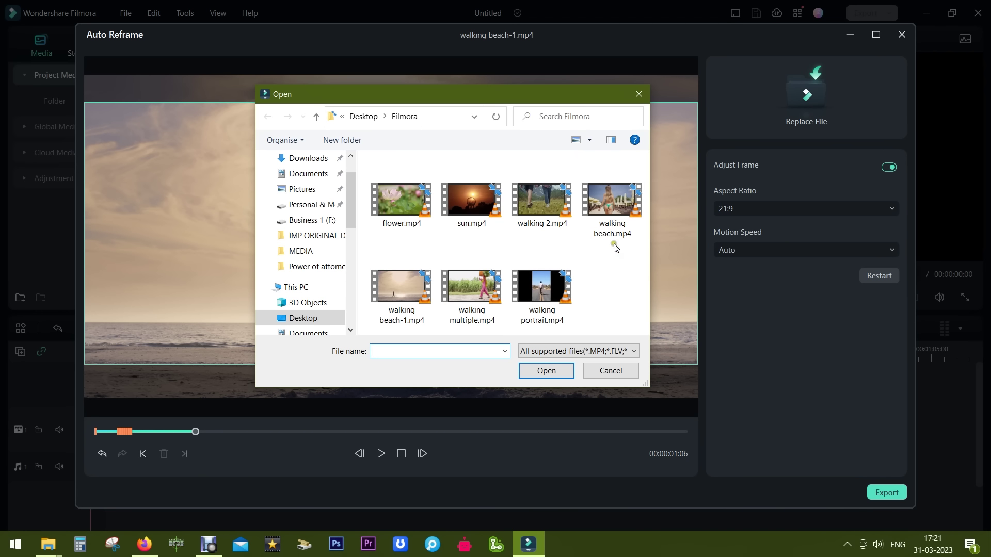
pyautogui.click(614, 201)
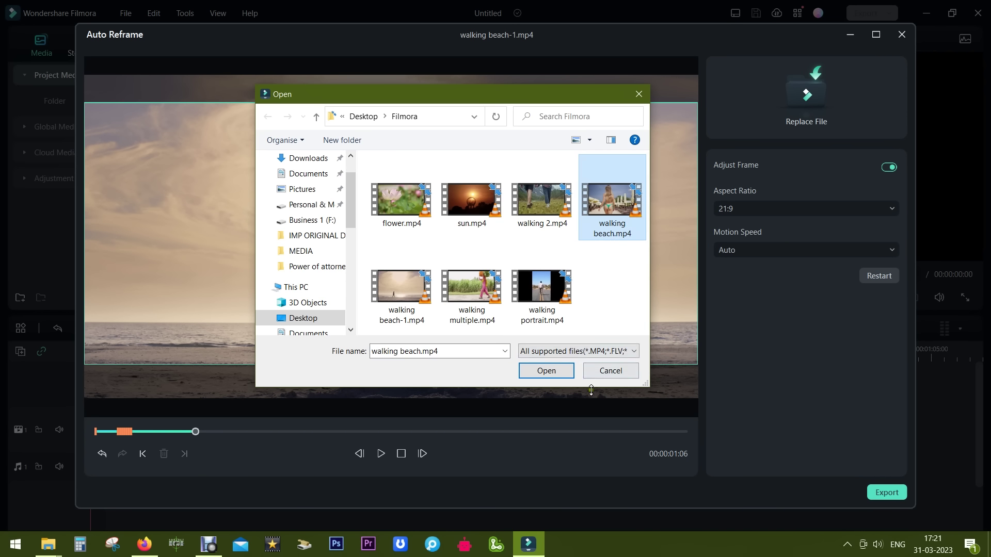
pyautogui.click(547, 371)
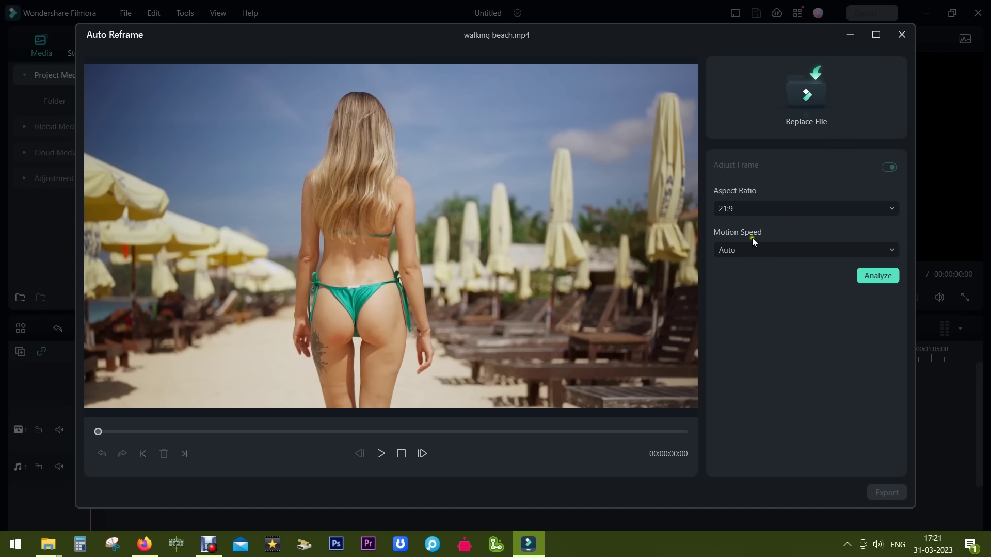
# - Set the aspect ratio to 9:16 and analyse walking beach.mp4
pyautogui.click(763, 209)
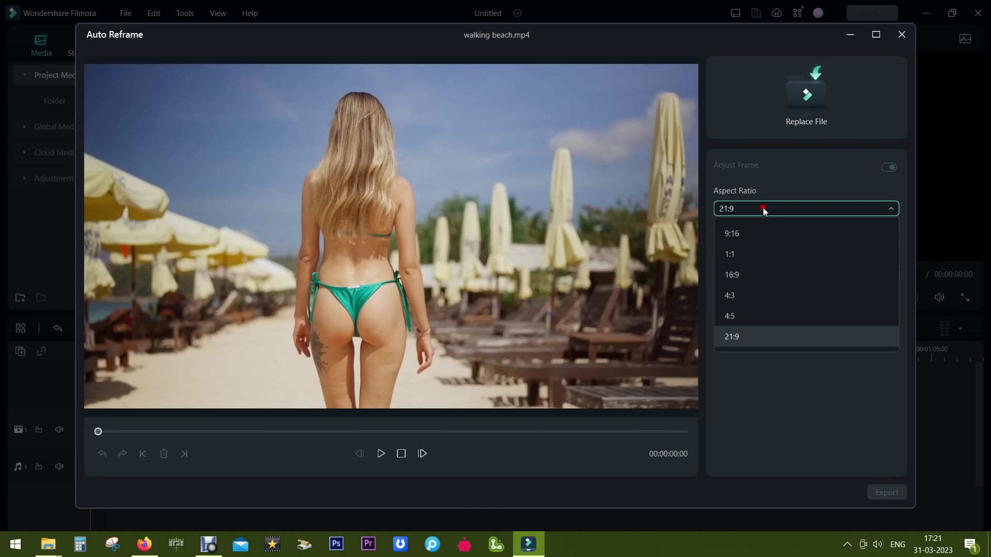
pyautogui.click(750, 234)
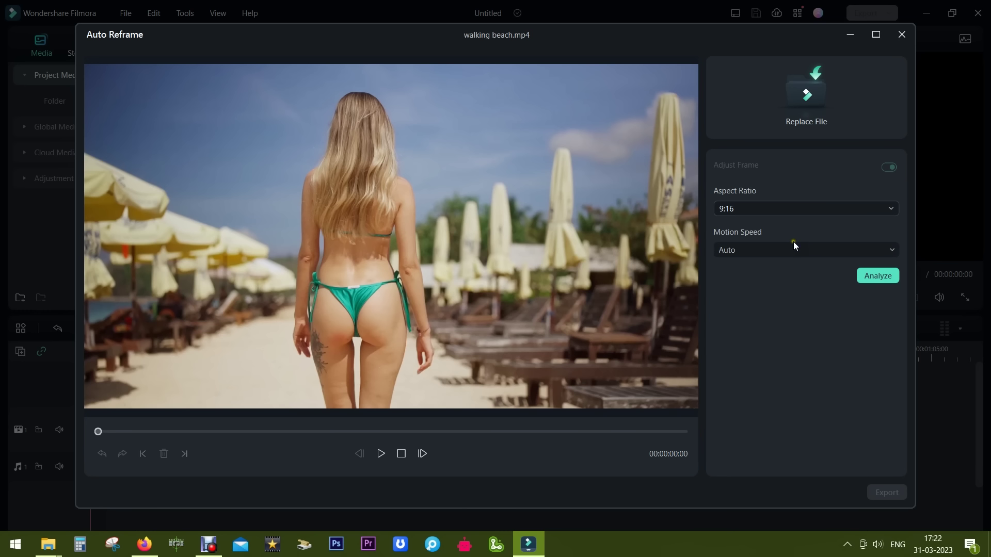
pyautogui.click(879, 277)
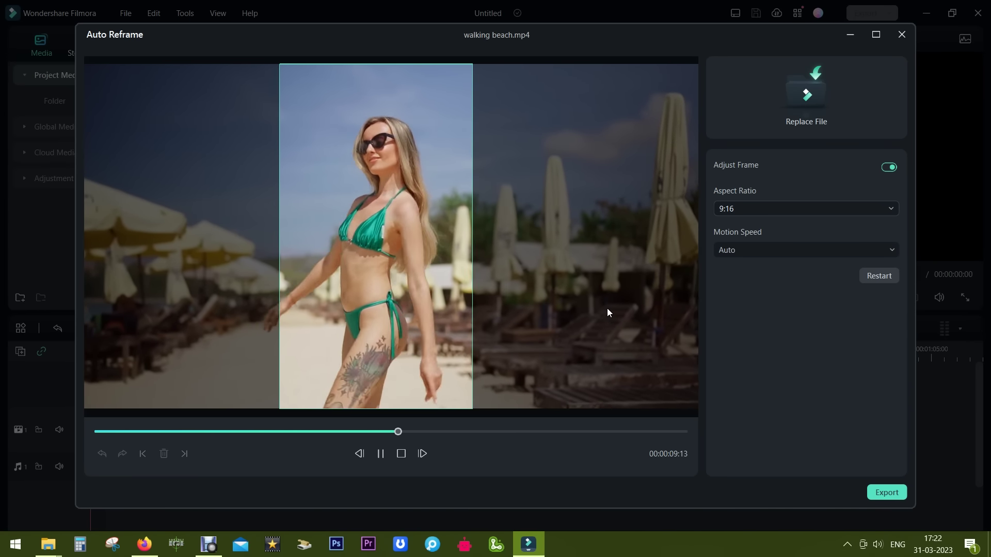
# - Shift the 9:16 crop left at 00:00:11:18 and right at 00:00:14:17, then play it back
pyautogui.moveTo(453, 437); pyautogui.dragTo(469, 439)
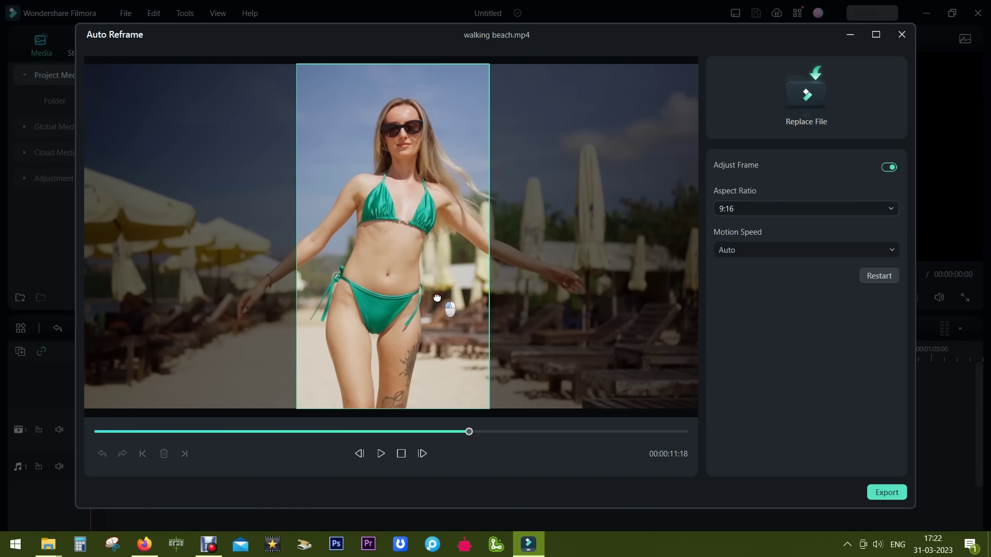
pyautogui.moveTo(437, 299); pyautogui.dragTo(421, 301)
pyautogui.moveTo(469, 433); pyautogui.dragTo(575, 448)
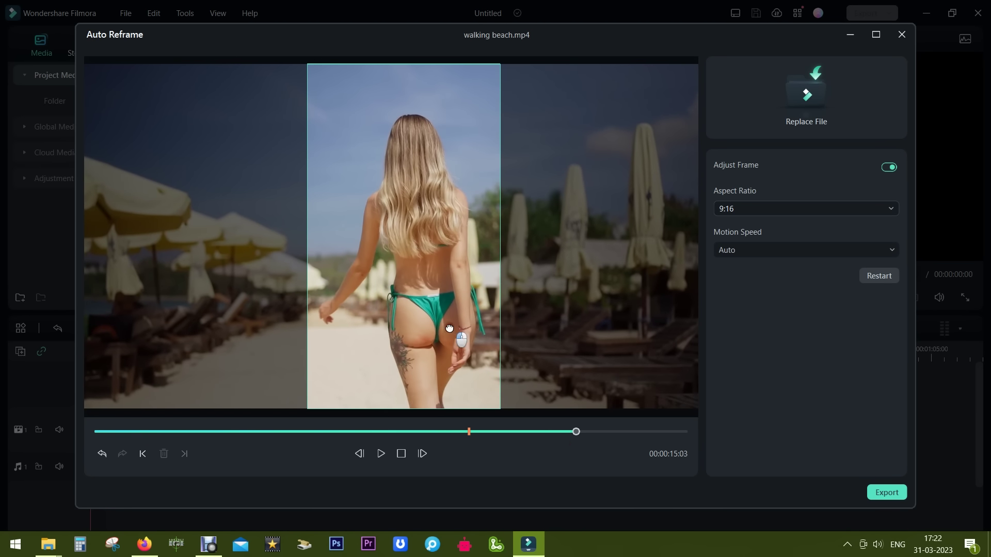
pyautogui.moveTo(450, 329); pyautogui.dragTo(471, 331)
pyautogui.moveTo(577, 433); pyautogui.dragTo(620, 433)
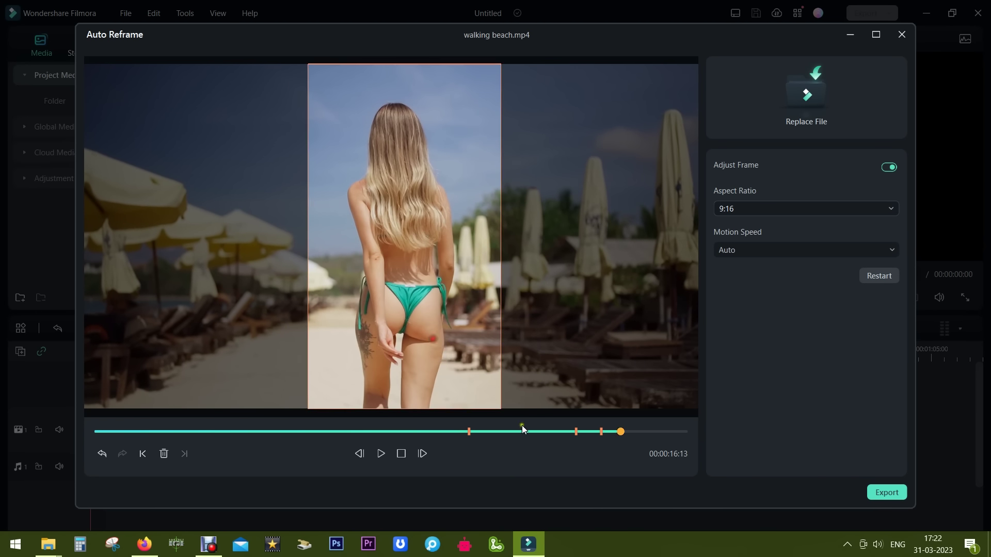
pyautogui.click(381, 454)
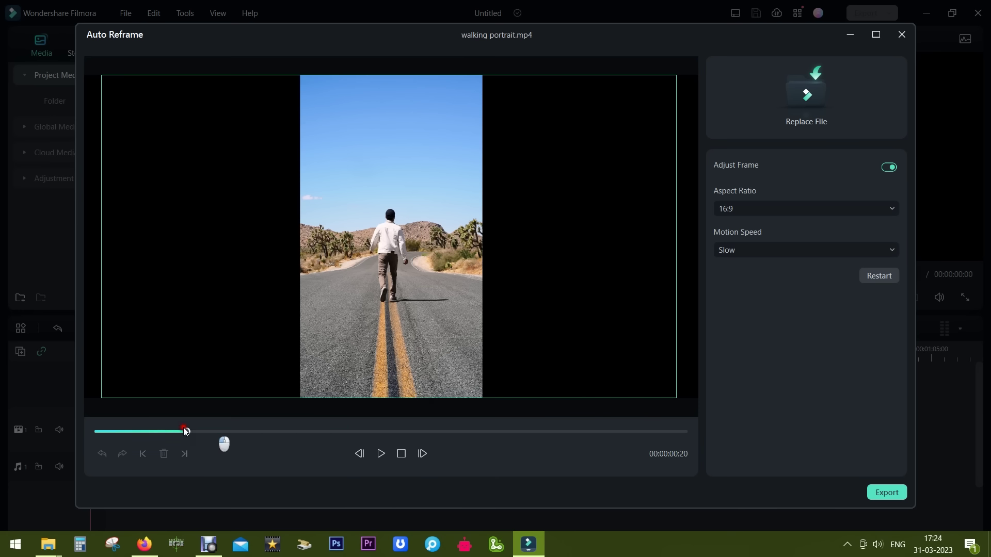
# - Re-analyse walking portrait.mp4 at a square 1:1 ratio with Auto motion speed
pyautogui.click(750, 209)
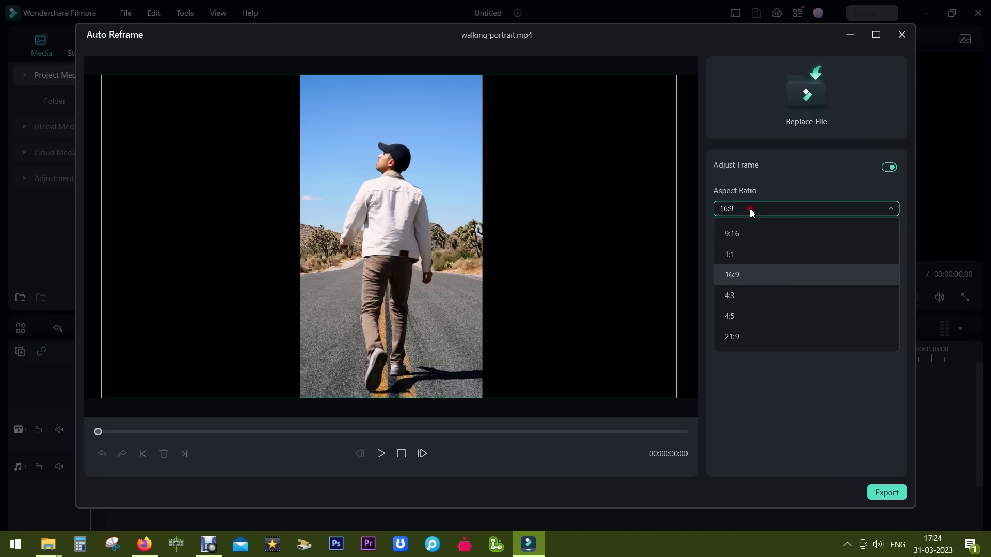
pyautogui.click(748, 255)
pyautogui.click(748, 253)
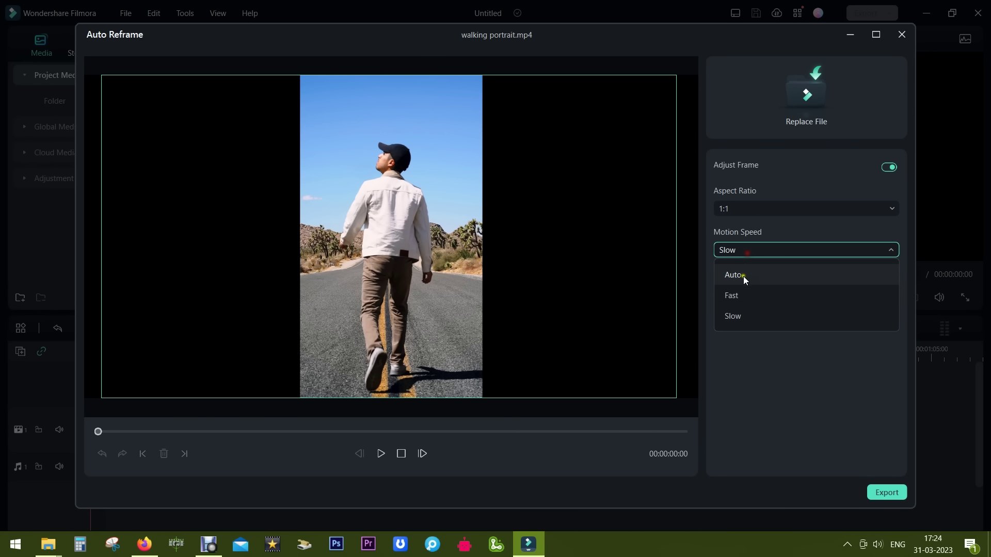
pyautogui.click(741, 273)
pyautogui.click(872, 277)
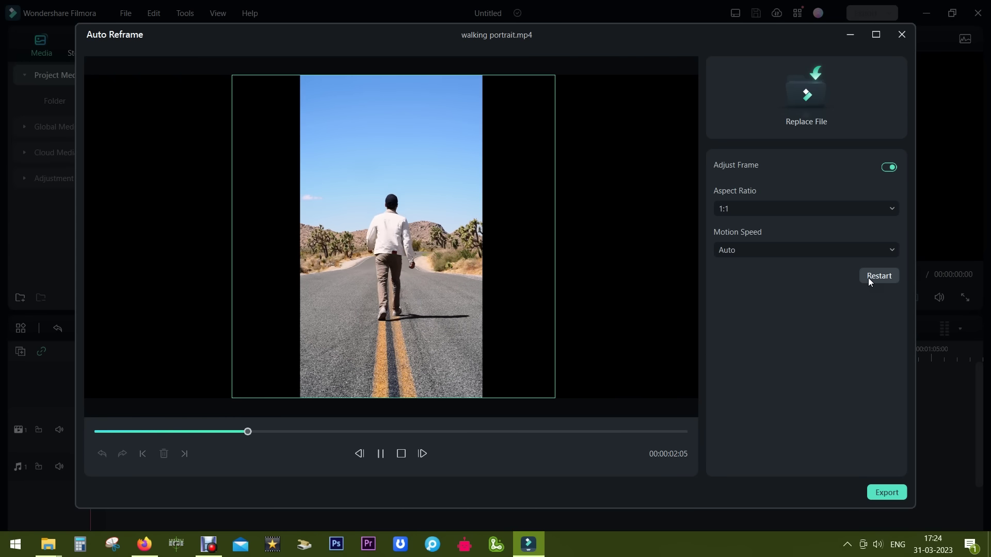
# - Pause and rewind walking multiple.mp4, then analyse it at a 9:16 ratio
pyautogui.click(381, 456)
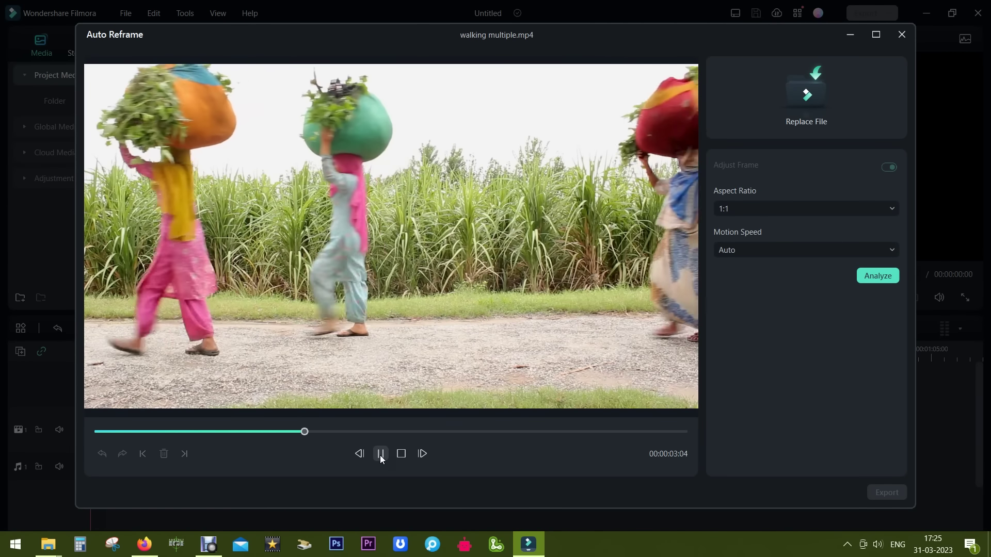
pyautogui.click(380, 455)
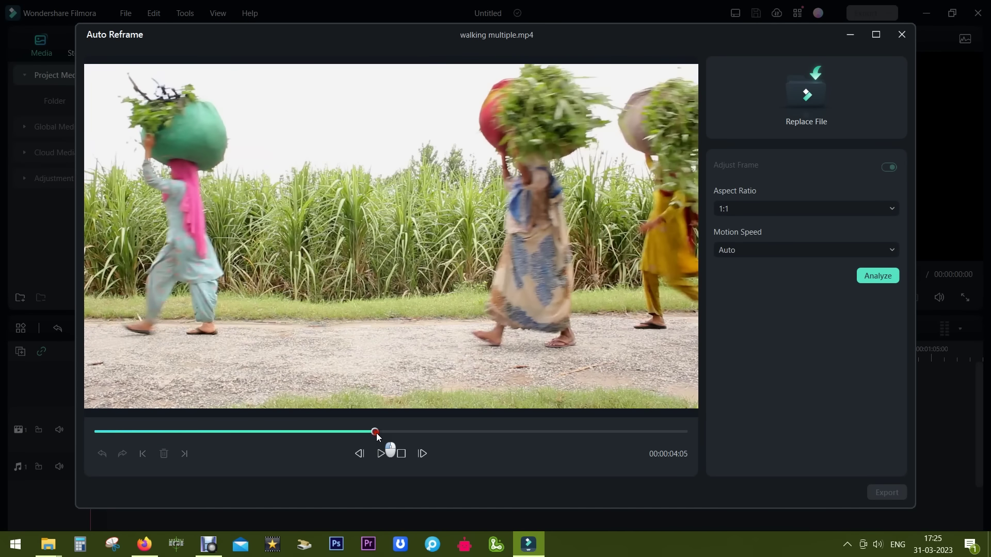
pyautogui.moveTo(376, 433); pyautogui.dragTo(86, 478)
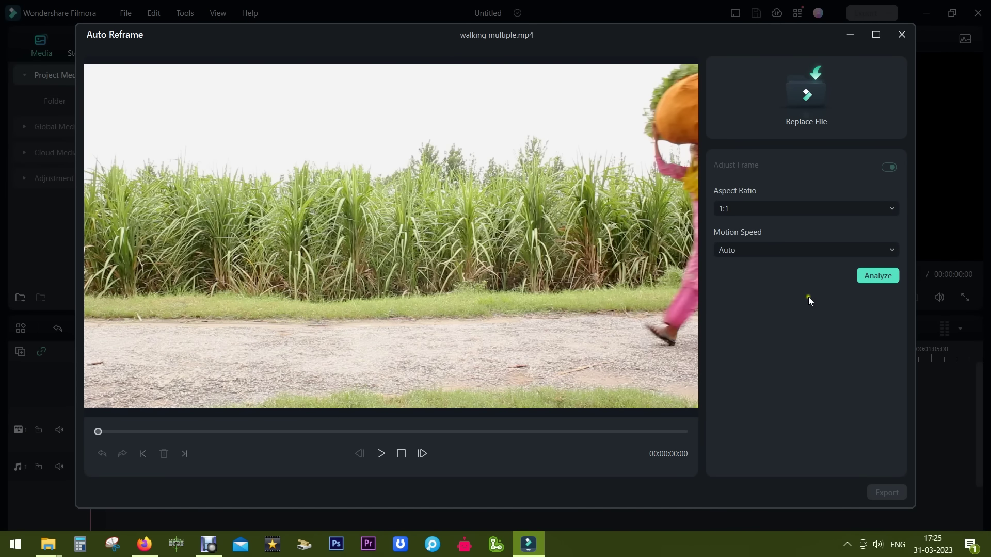
pyautogui.click(782, 209)
pyautogui.click(747, 233)
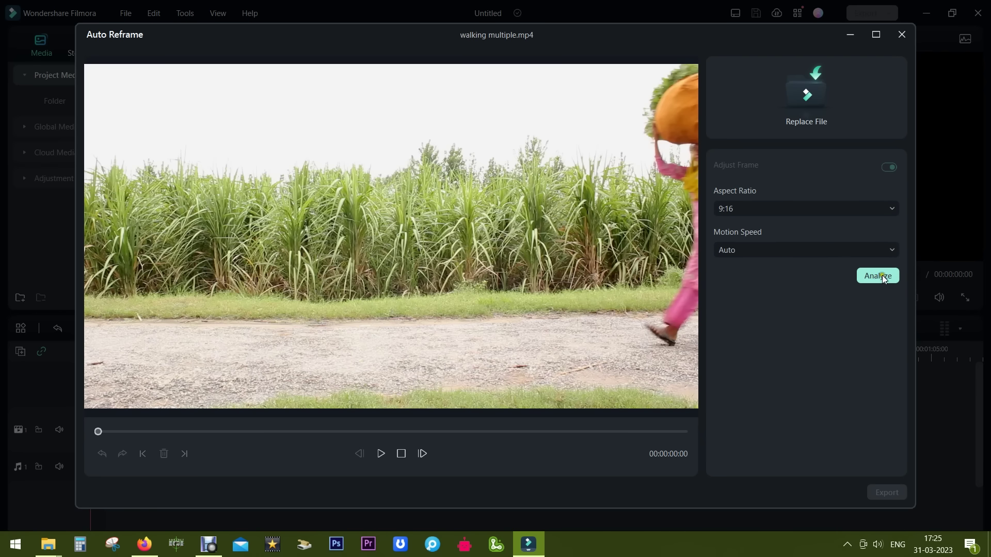
pyautogui.click(878, 277)
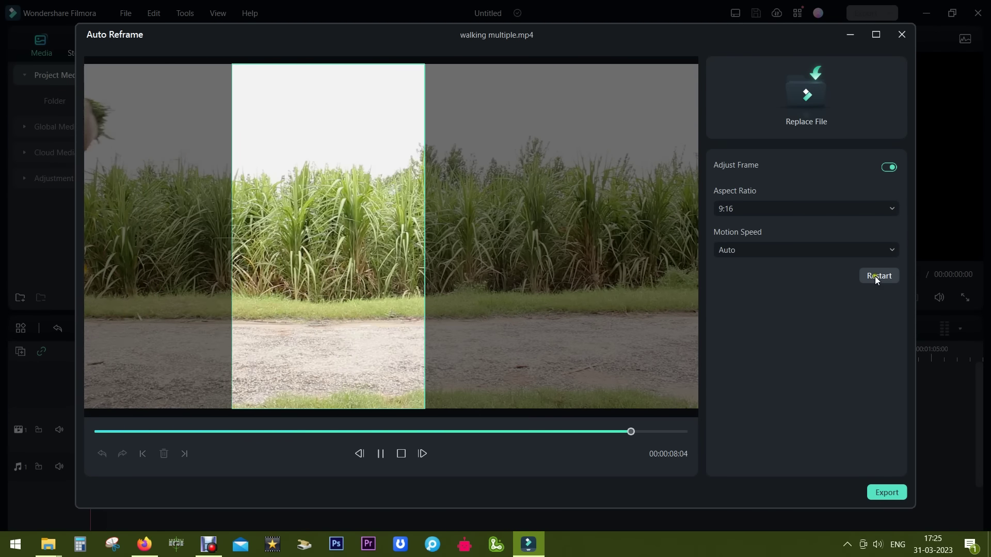
# - Export the 9:16 reframed clip as an MP4 named 'walking multiple'
pyautogui.click(882, 494)
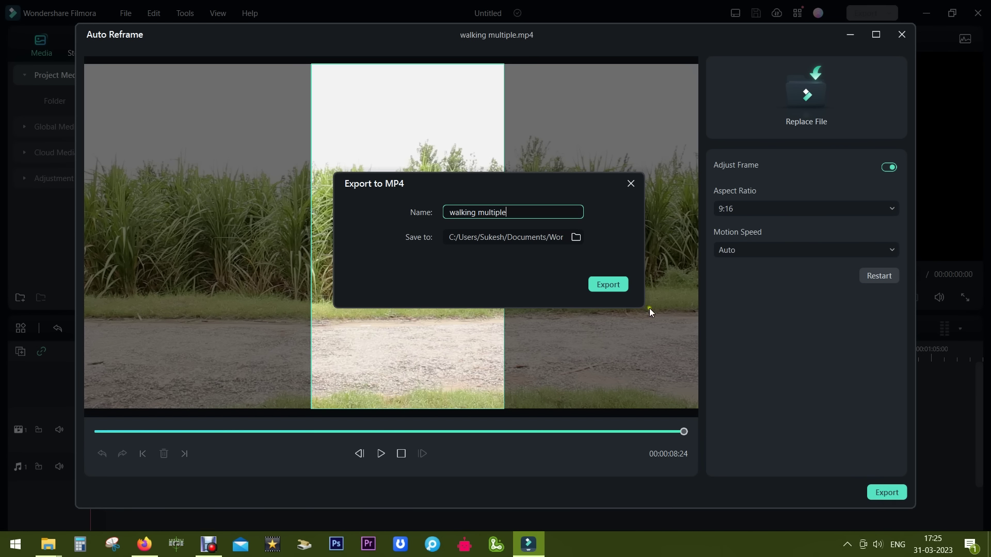
pyautogui.click(608, 285)
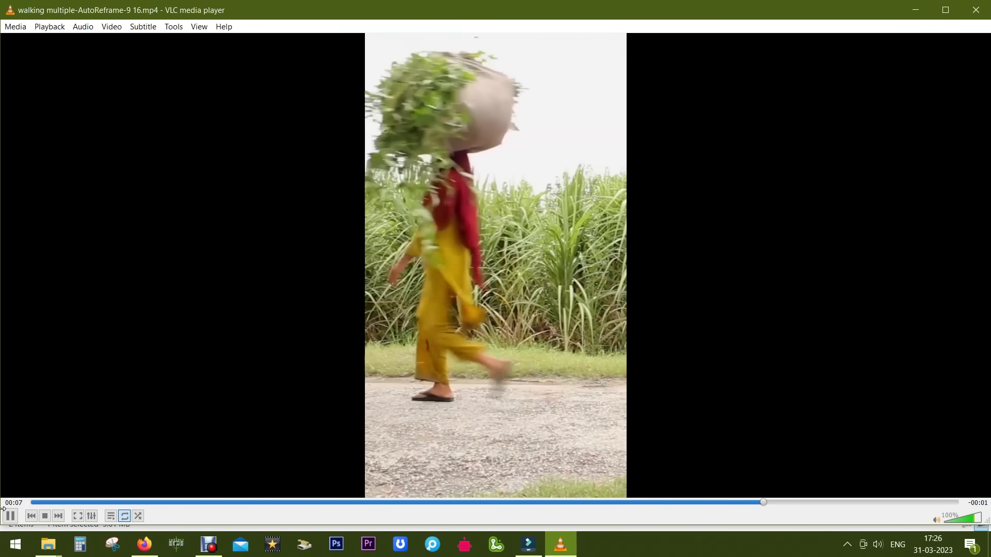
# - Pause the exported video in VLC and return to Filmora
pyautogui.click(14, 517)
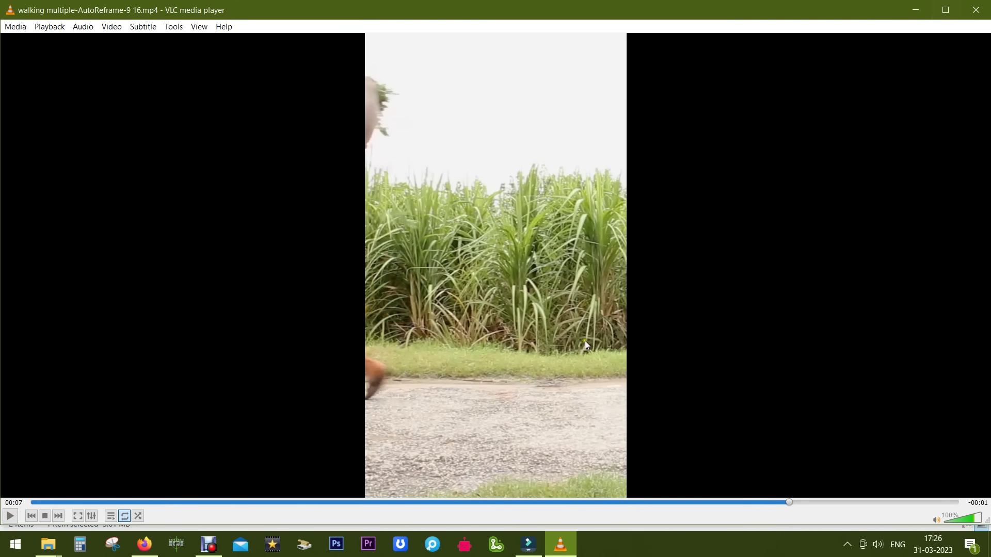
pyautogui.click(536, 545)
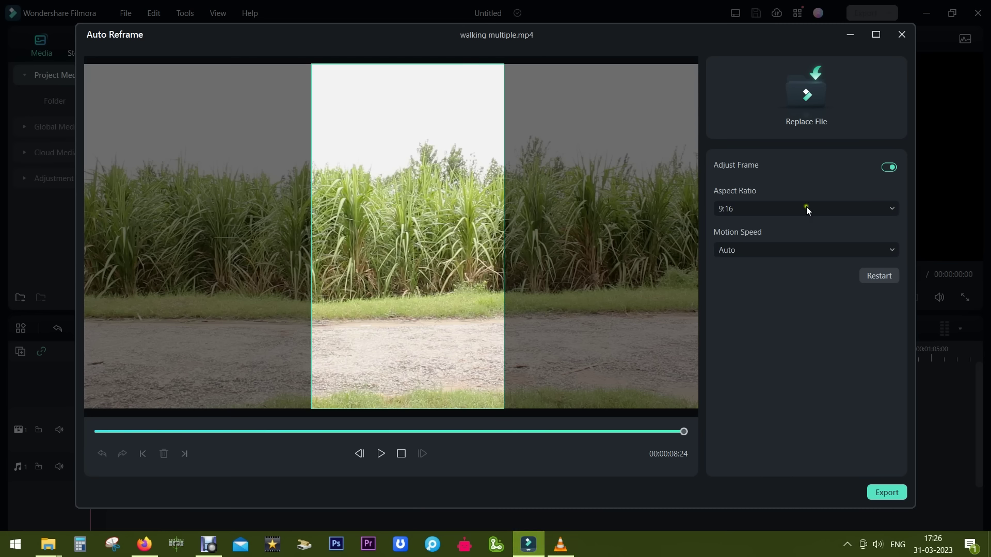
# - Replace the Auto Reframe clip with flower.mp4
pyautogui.click(813, 97)
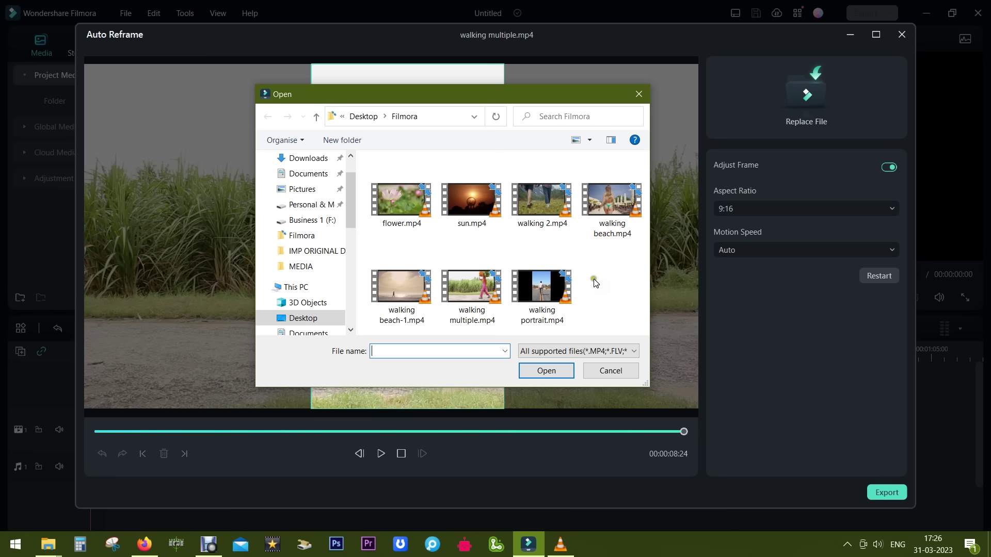
pyautogui.click(401, 197)
pyautogui.click(550, 371)
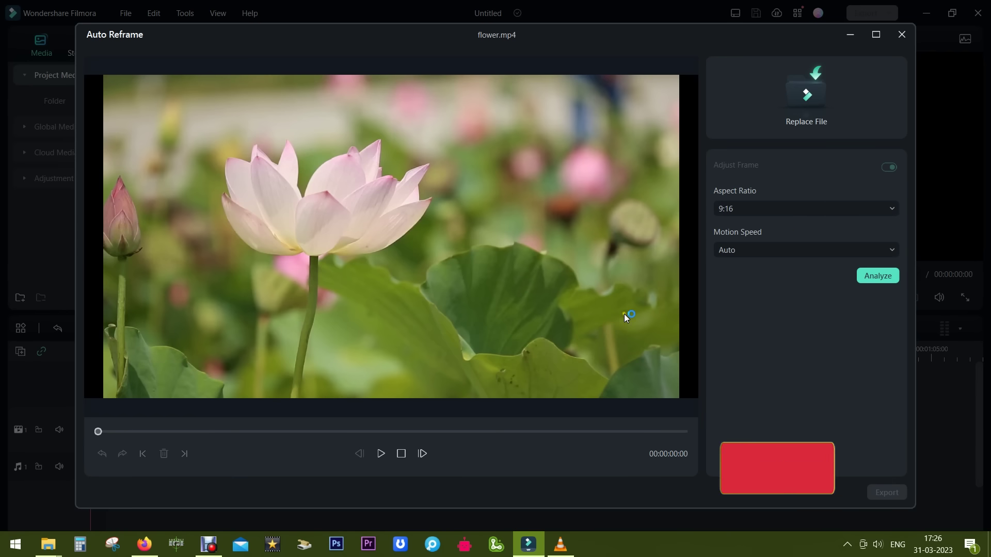
# - Reframe flower.mp4 to a 1:1 aspect ratio, analyze it, and preview the result
pyautogui.click(766, 207)
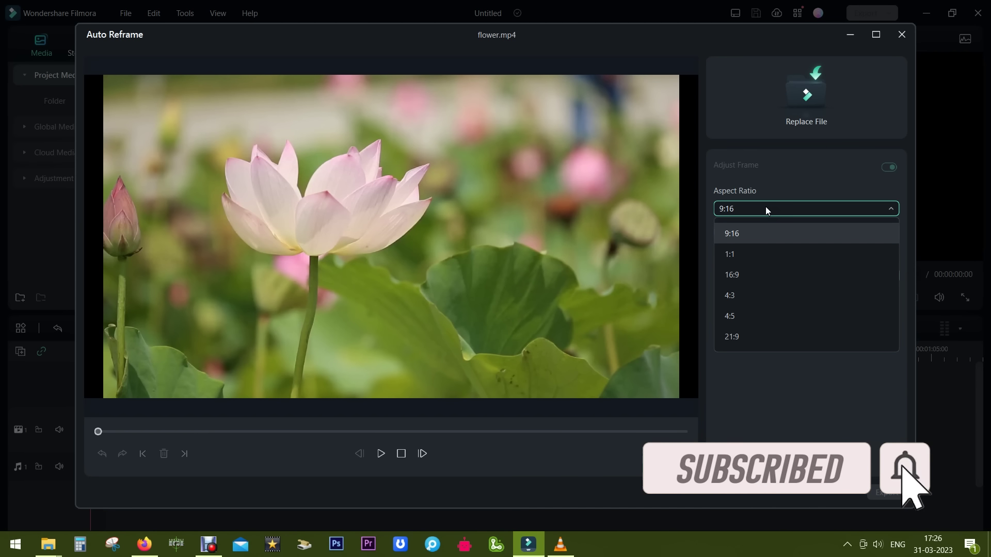
pyautogui.click(752, 252)
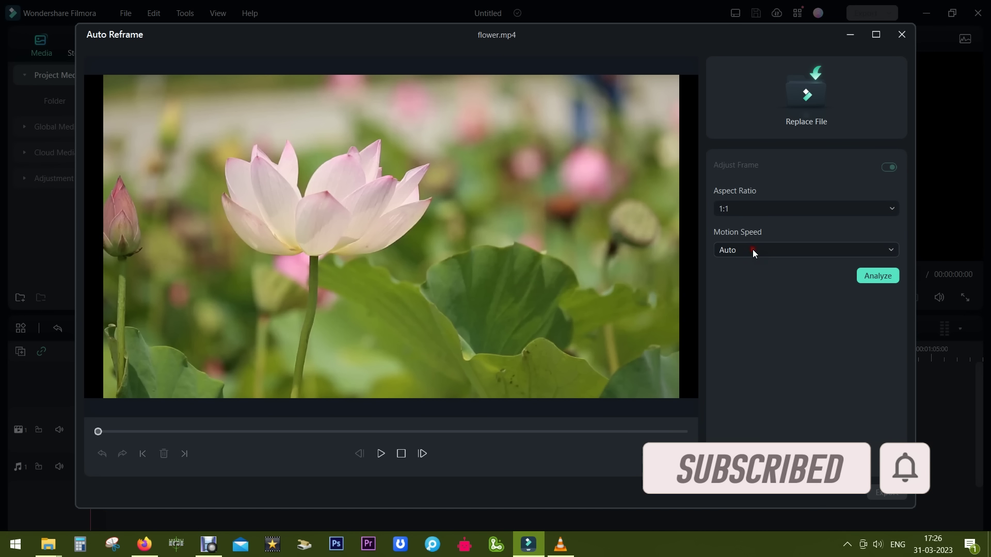
pyautogui.click(879, 275)
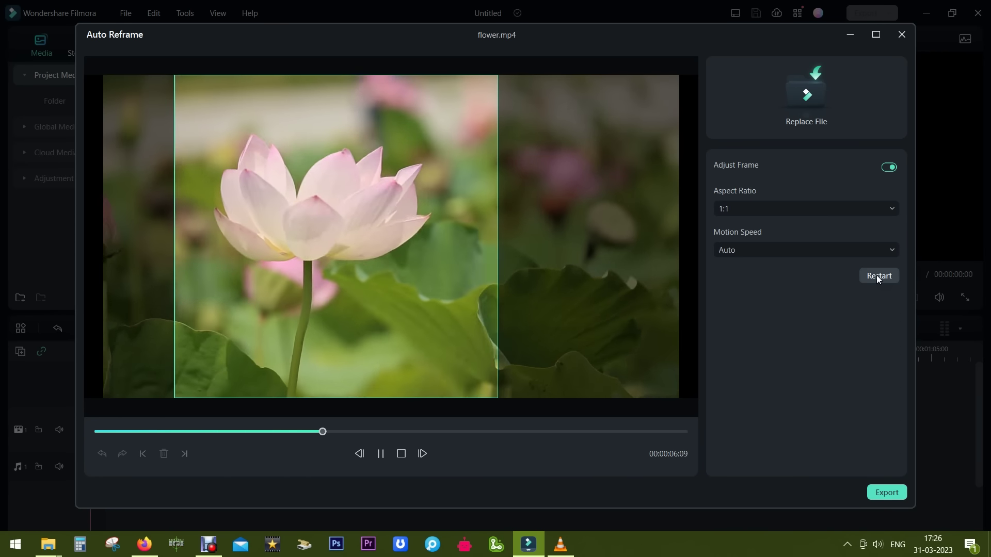
pyautogui.click(380, 456)
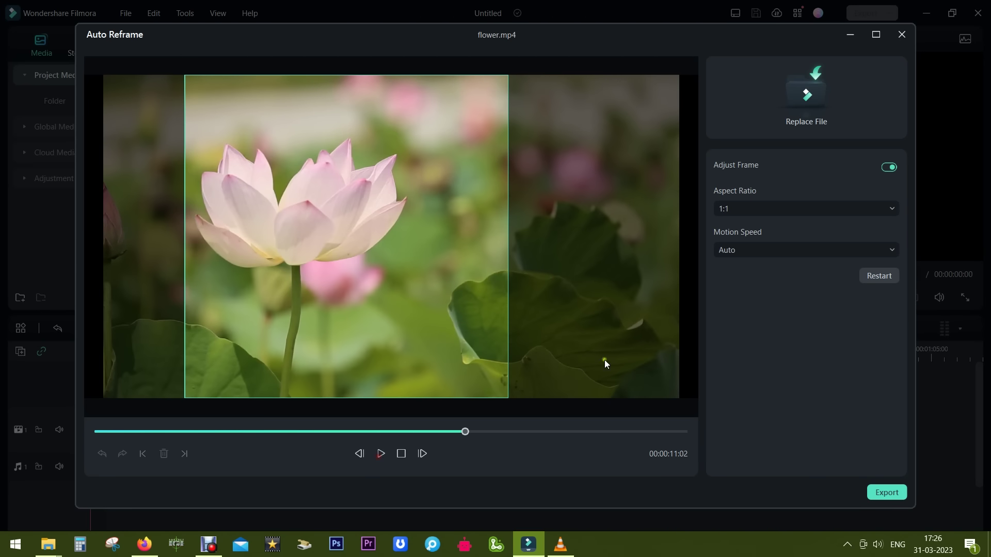
pyautogui.click(381, 454)
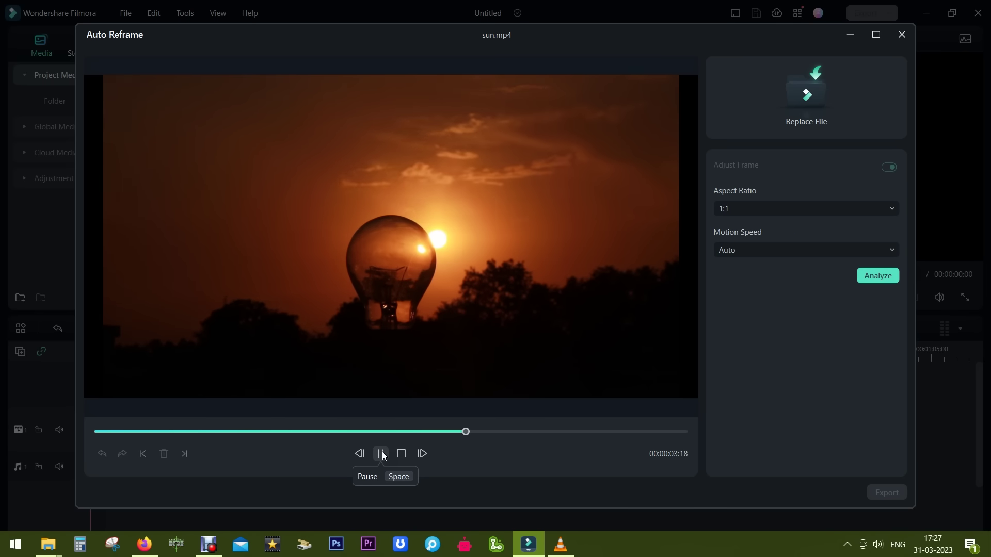
# - Rewind the sun.mp4 preview to the start and analyze it at a 9:16 aspect ratio
pyautogui.click(401, 454)
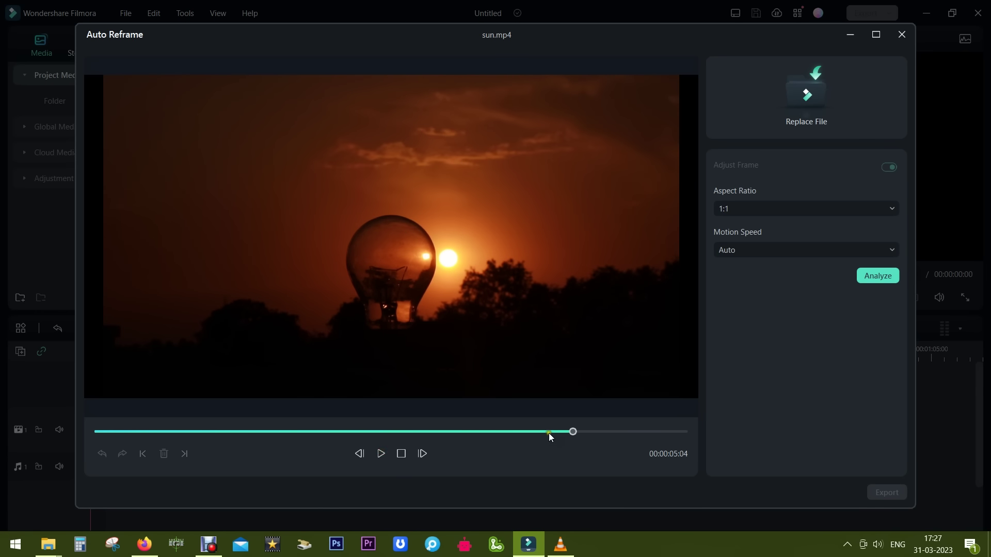
pyautogui.moveTo(574, 438); pyautogui.dragTo(157, 458)
pyautogui.click(753, 208)
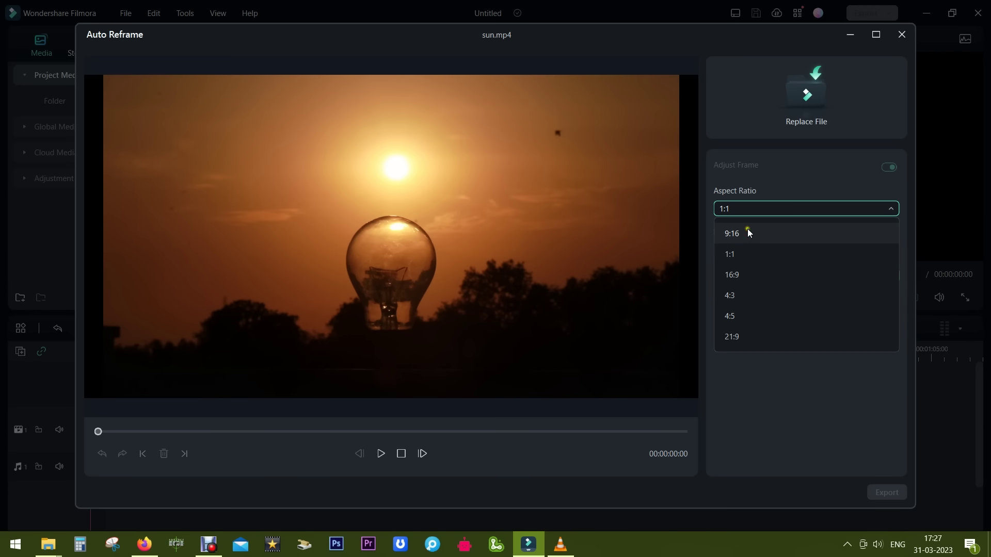
pyautogui.click(751, 233)
pyautogui.click(872, 276)
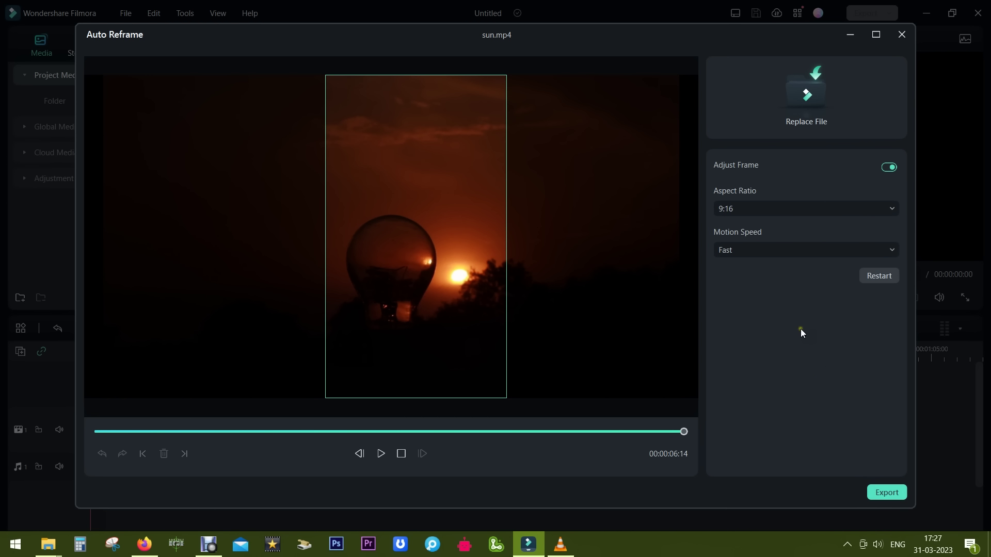
# - Switch off Adjust Frame and preview the vertical 9:16 sun clip
pyautogui.click(887, 168)
pyautogui.click(380, 454)
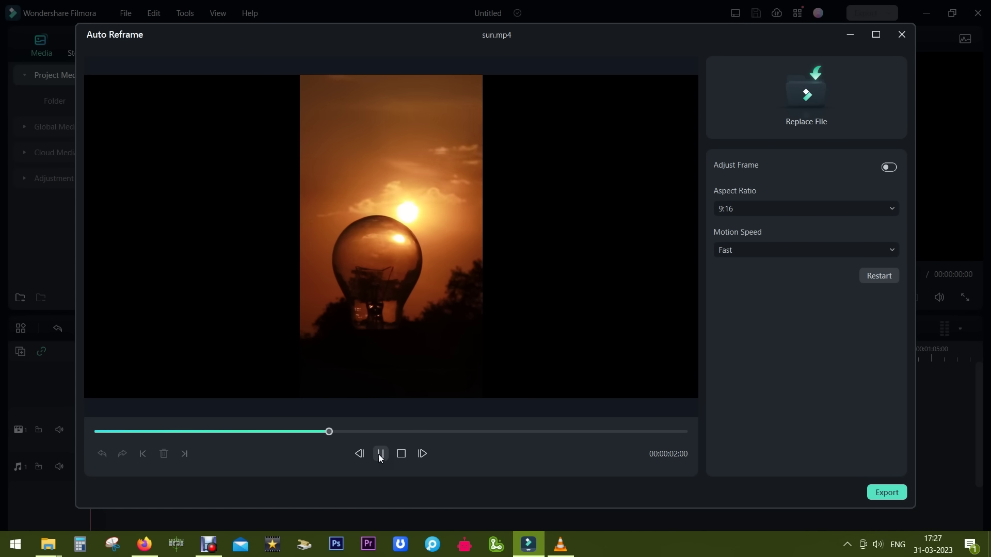
pyautogui.click(379, 454)
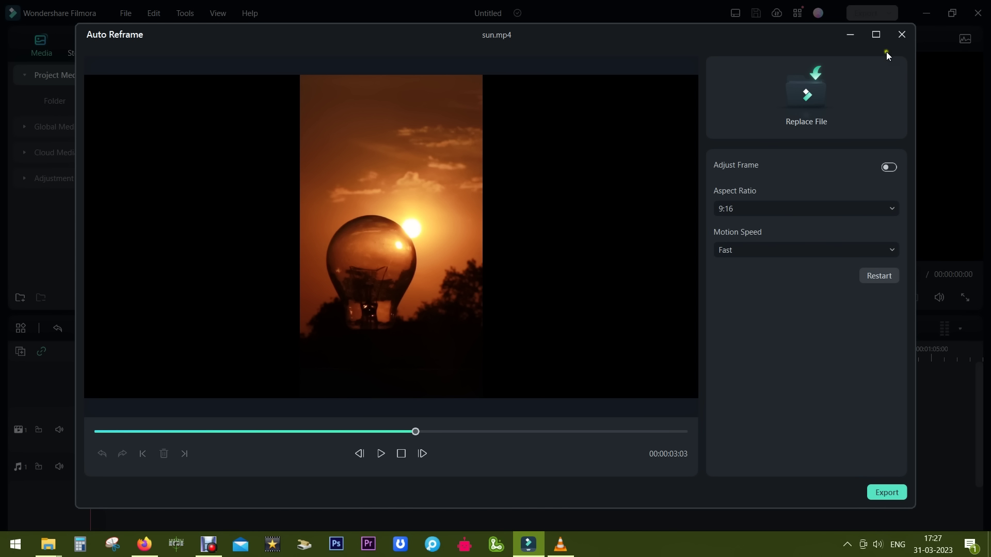
# - Close the Auto Reframe window and confirm Exit to return to the main editor
pyautogui.click(903, 35)
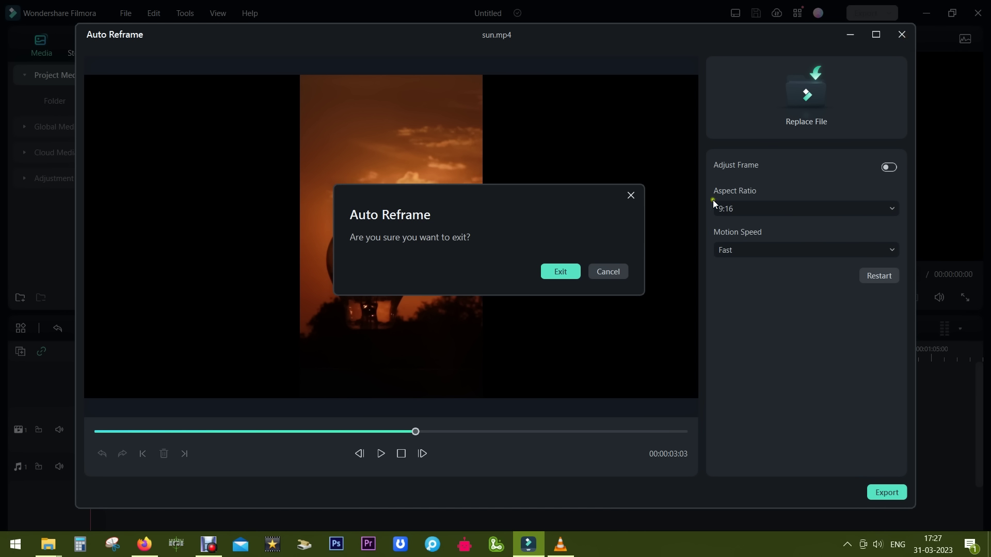
pyautogui.click(568, 271)
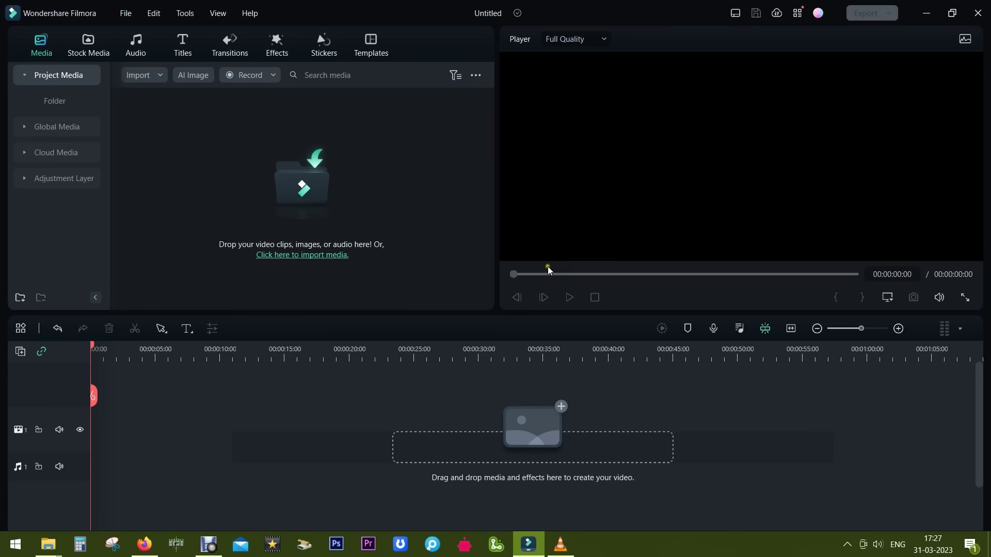